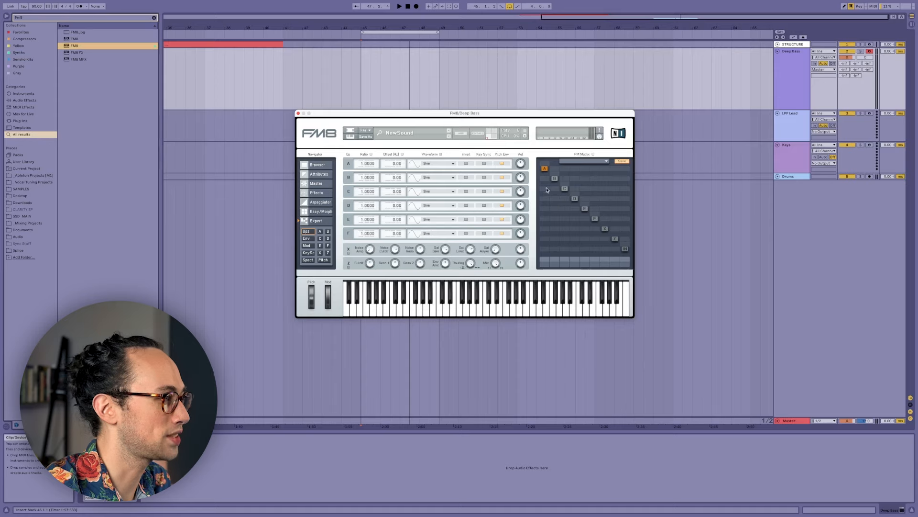
Route operator A to the output in the FM matrix and find a pitch device in the browser by searching for "pitch".
left_click_drag(545, 262, 549, 214)
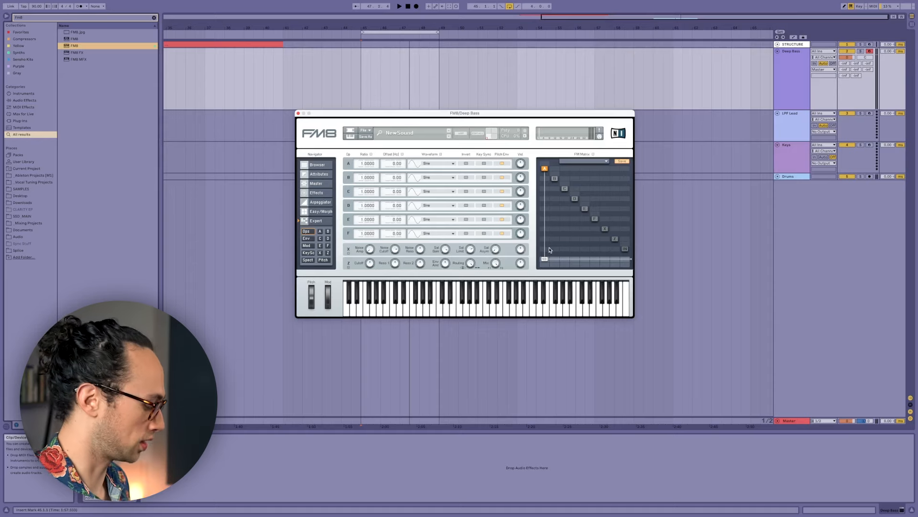
key("super+f")
type("pitch")
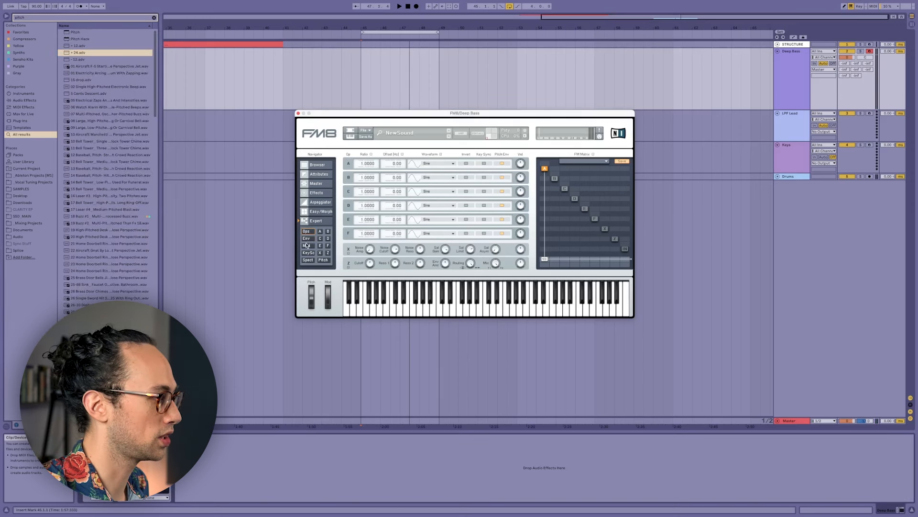
Shape operator A's envelope with a short attack and a sustain level of about 0.753, and link operator B's envelope to it.
left_click(308, 239)
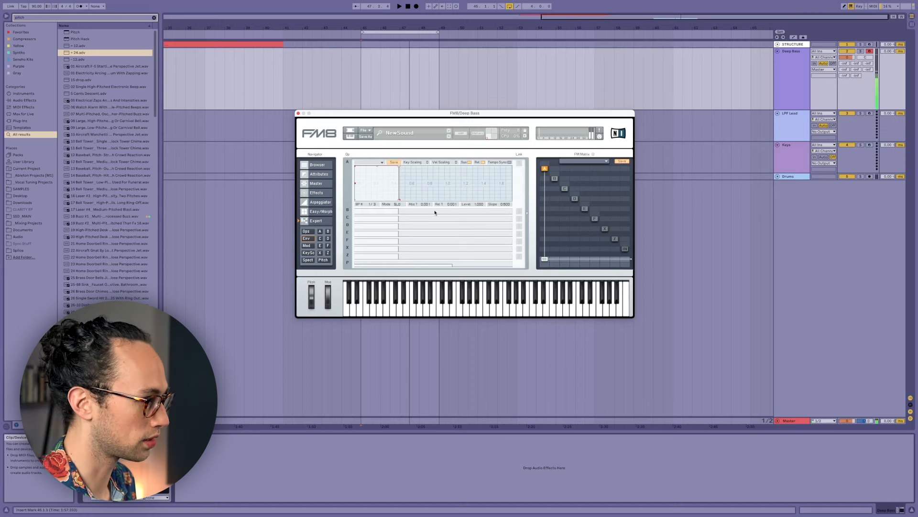
left_click(401, 200)
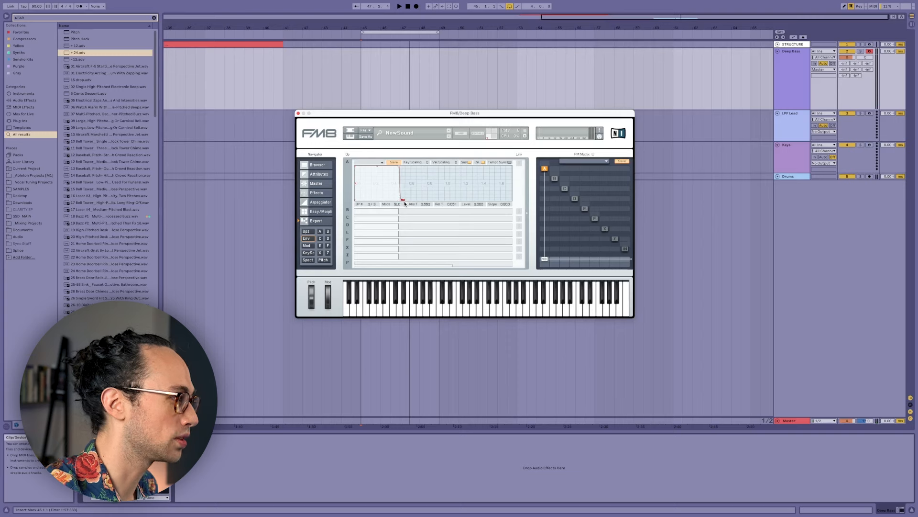
left_click_drag(355, 168, 357, 167)
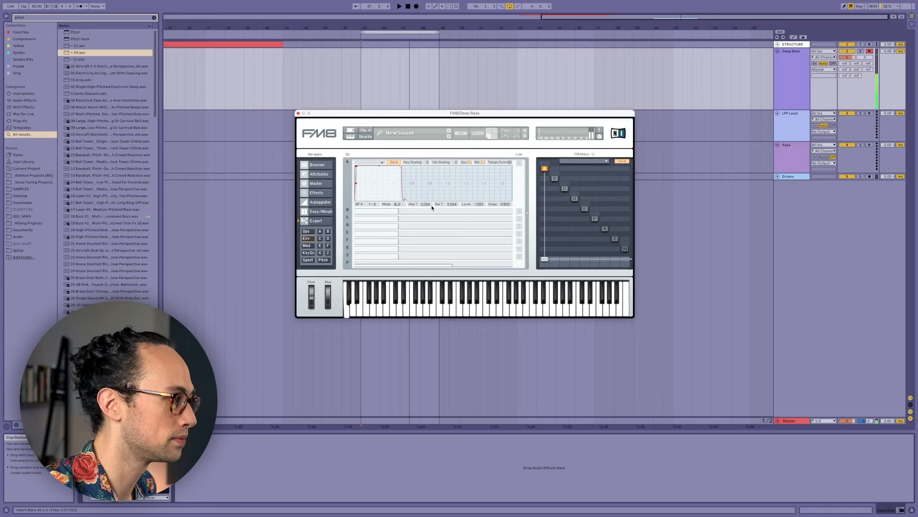
left_click_drag(401, 167, 400, 176)
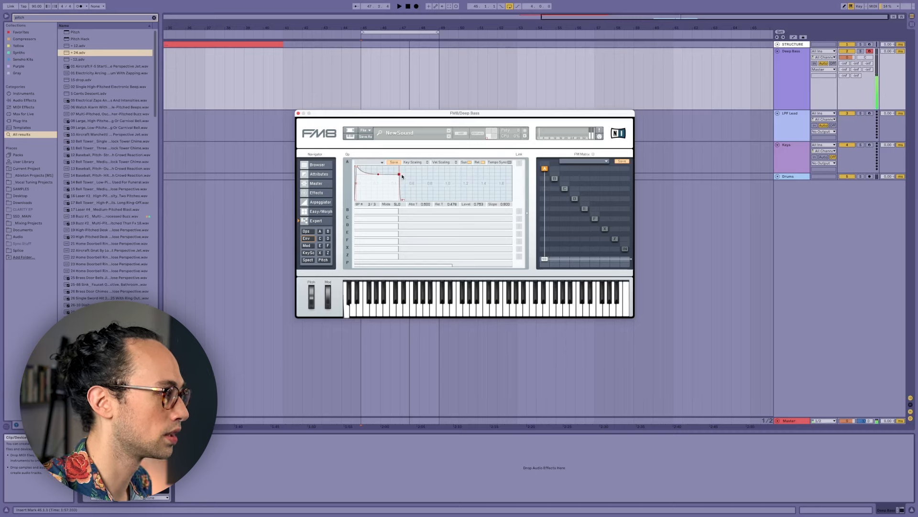
left_click(520, 213)
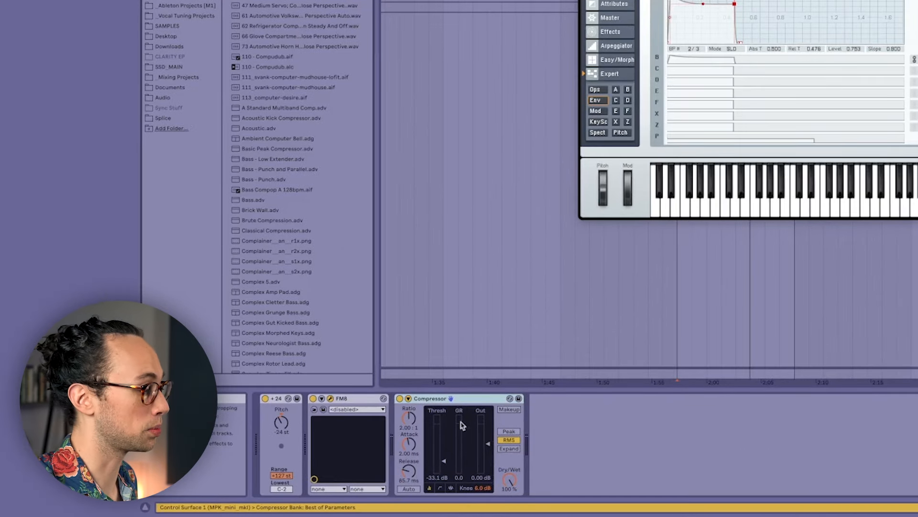
Lower the Compressor's threshold to about -35.3 dB, and raise the Saturator's drive while reducing its output level.
mouse_move(444, 462)
left_mouse_down()
mouse_move(410, 430)
mouse_move(444, 463)
left_mouse_up()
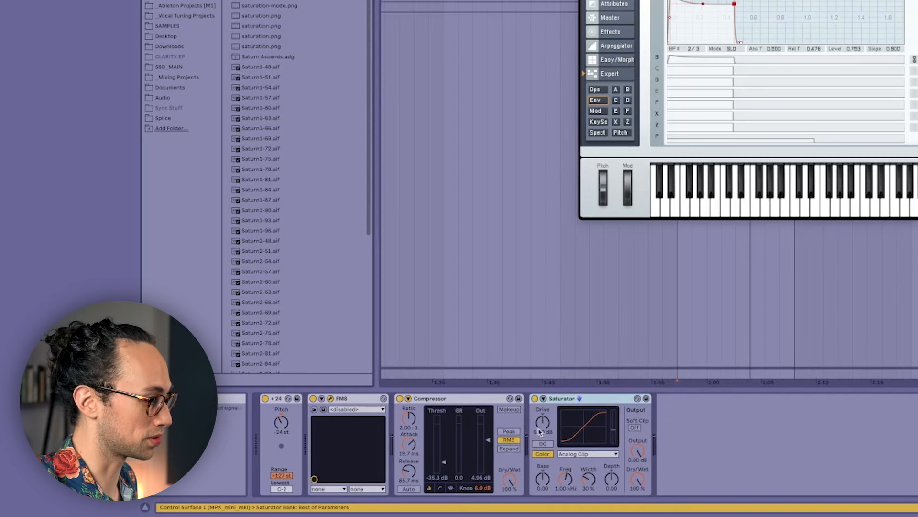
left_click_drag(540, 425, 540, 407)
left_click_drag(443, 422, 442, 440)
left_click_drag(538, 451, 512, 482)
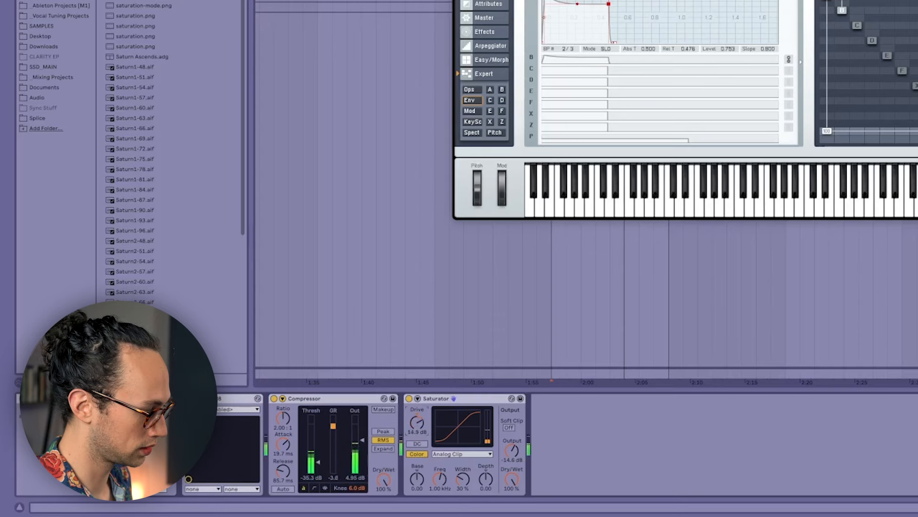
left_click_drag(417, 423, 417, 414)
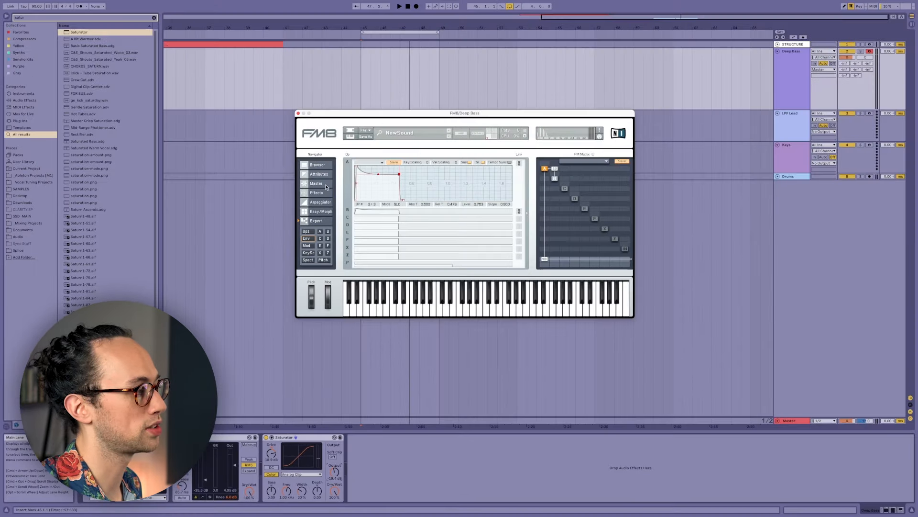
Make the FM8 bass patch monophonic and add an EQ Eight that low-passes the bass track with band 8.
left_click(326, 187)
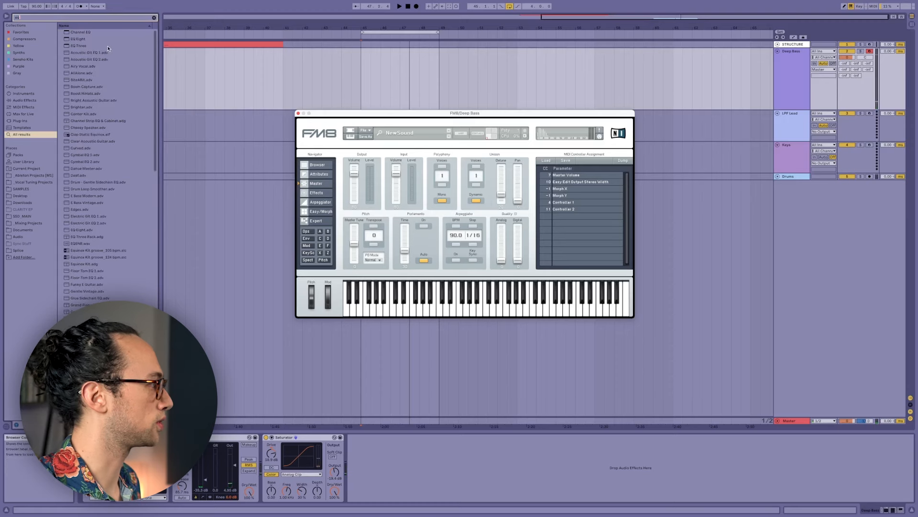
double_click(93, 38)
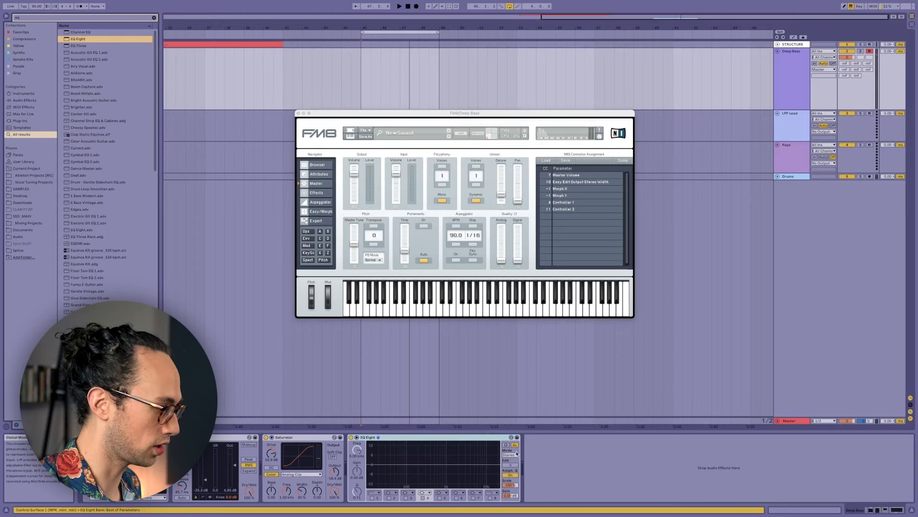
left_click_drag(496, 472, 430, 469)
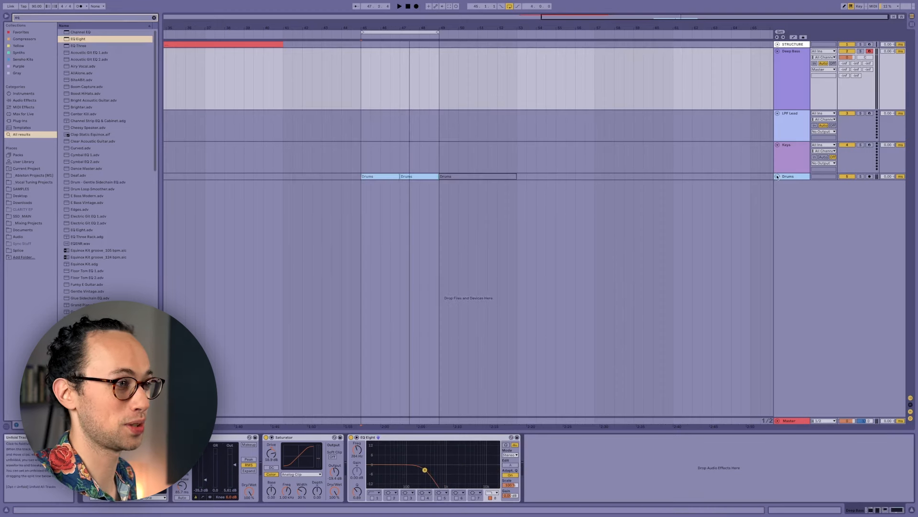
Close the FM8 window, unfold the Drums track and select its first clip.
left_click(777, 177)
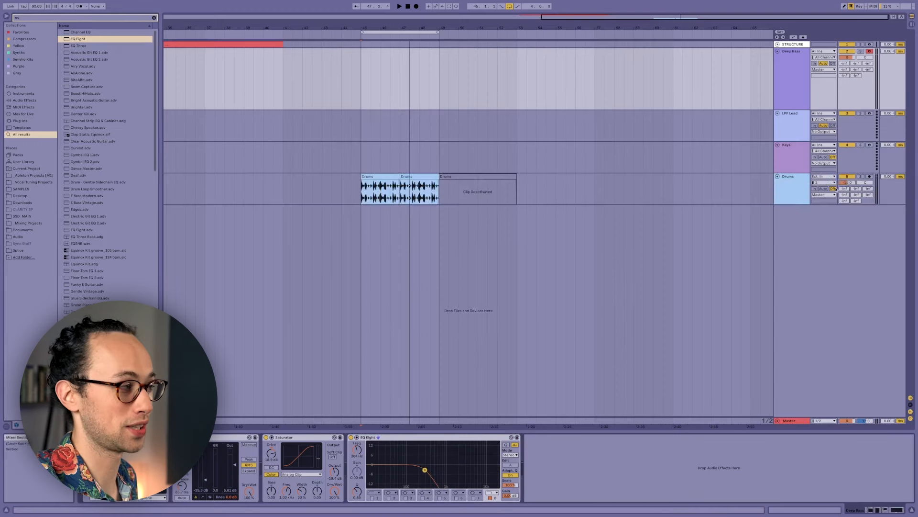
left_click(385, 177)
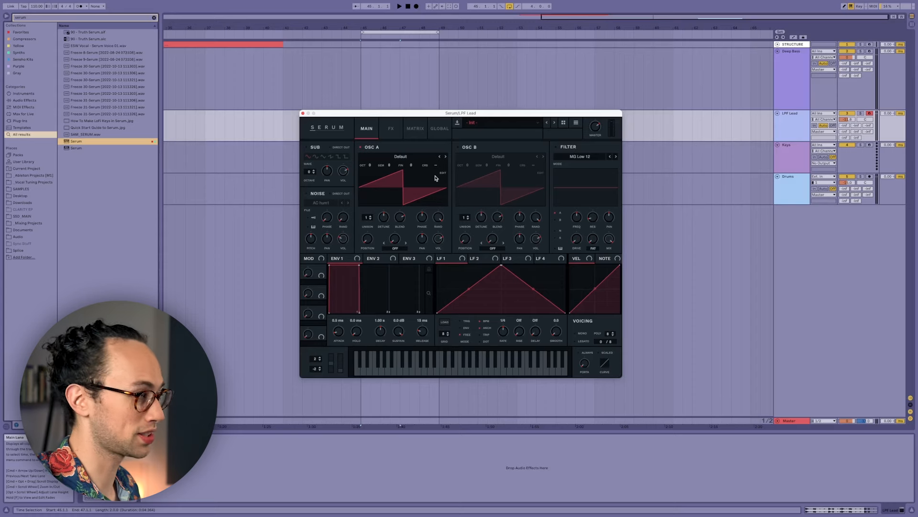
Switch the Serum lead to mono and shape Env 1 with a slightly softer attack, a lower sustain and a longer release.
left_click(577, 333)
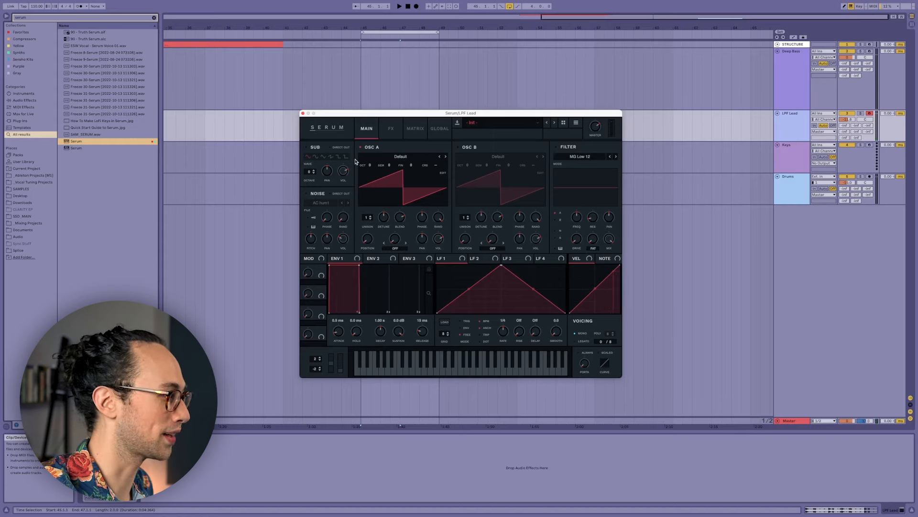
left_click_drag(424, 333, 394, 347)
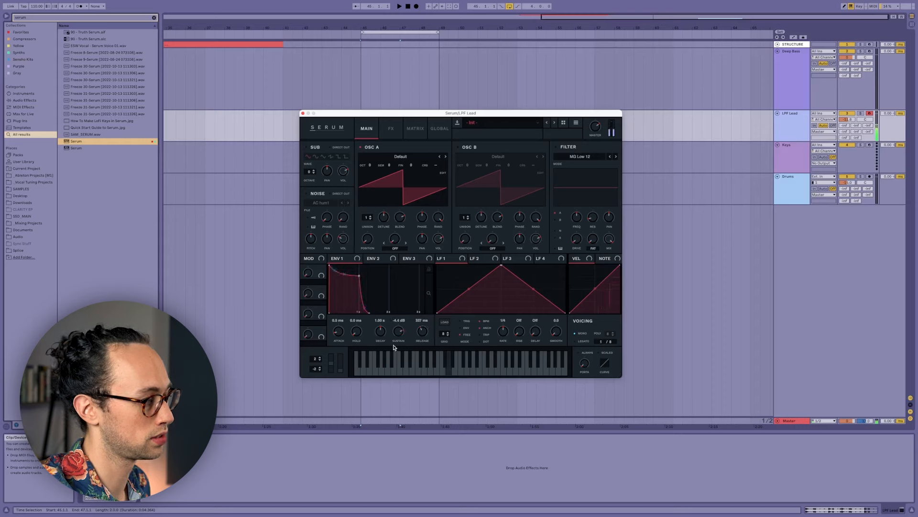
left_click_drag(339, 331, 341, 329)
left_click_drag(401, 331, 401, 329)
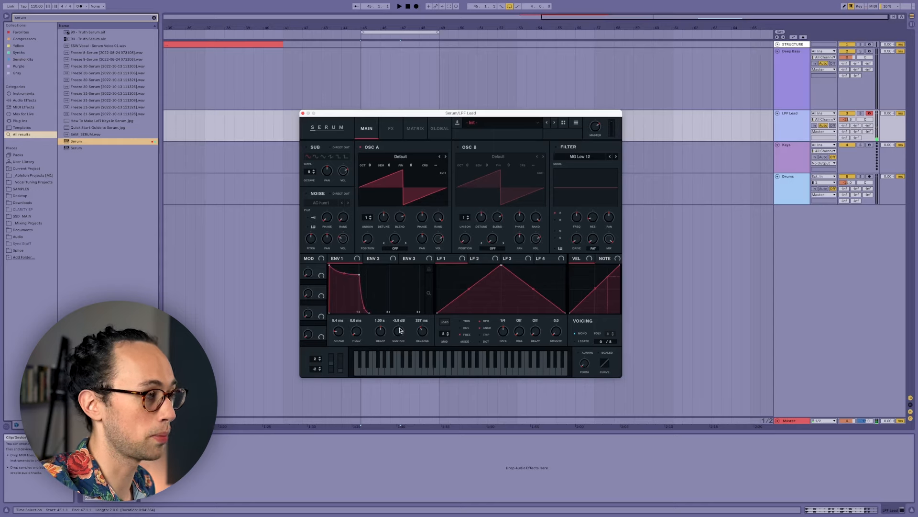
Enable Serum's filter, choose the MG Low 18 type and adjust its cutoff.
left_click(556, 147)
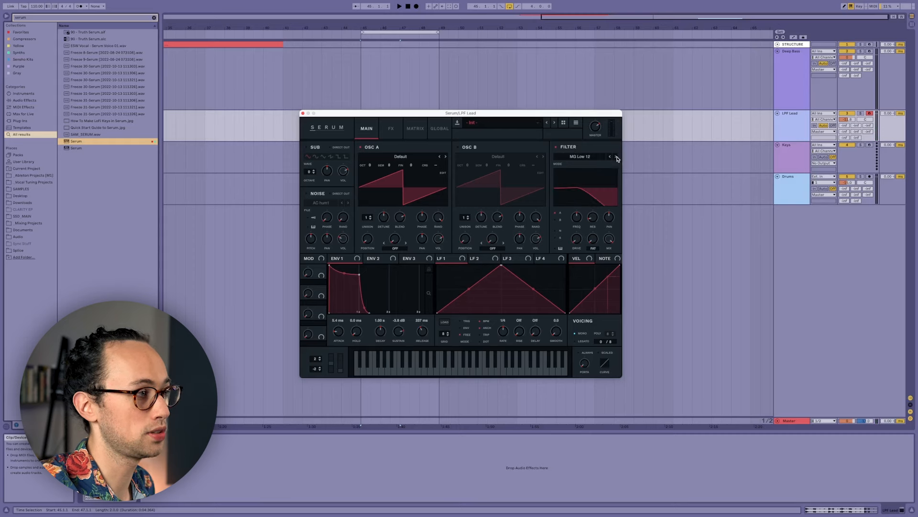
left_click(616, 158)
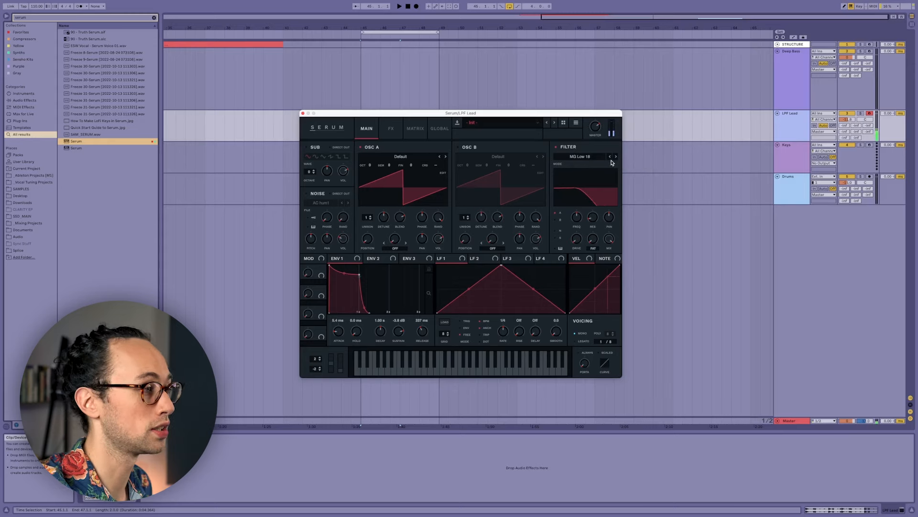
left_click_drag(577, 218, 577, 215)
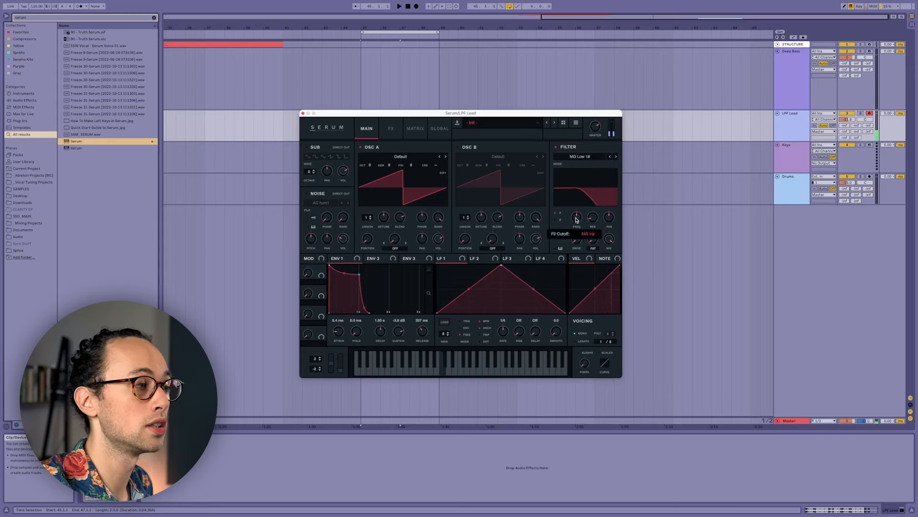
Assign Env 2 to the filter cutoff, and set the envelope's sustain to 0% with a slower attack.
left_click(384, 259)
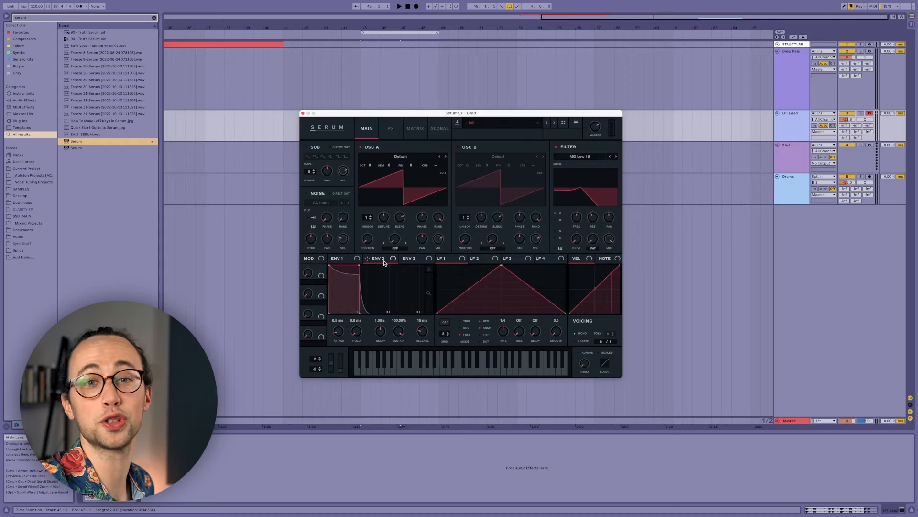
left_click_drag(383, 261, 567, 221)
left_click(569, 209)
left_click_drag(577, 217, 577, 220)
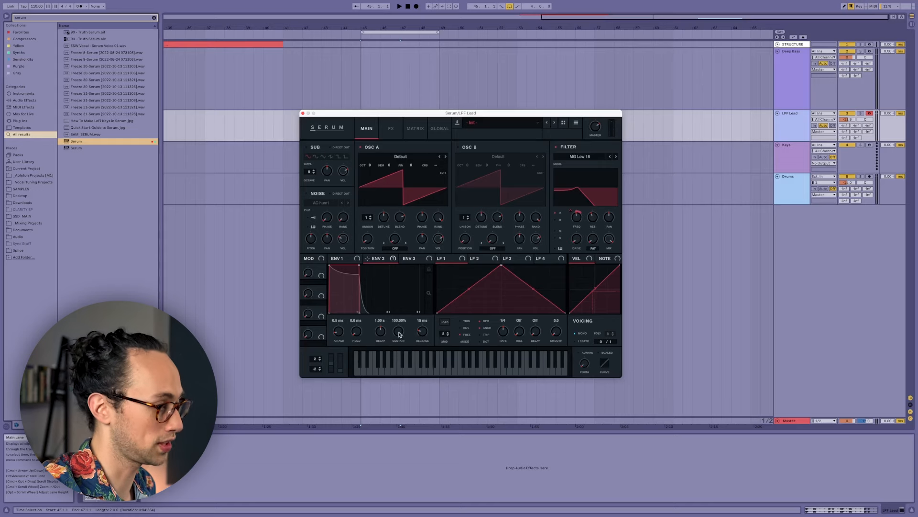
left_click_drag(399, 335, 399, 382)
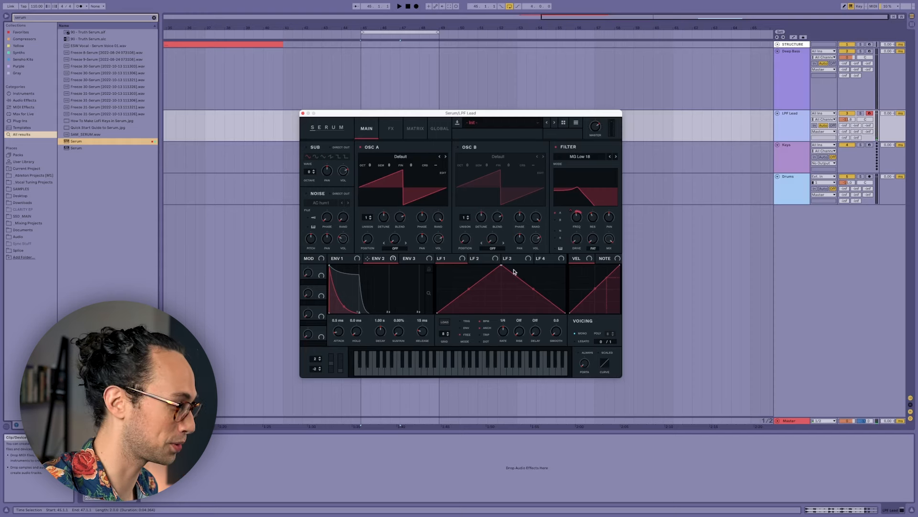
left_click_drag(339, 336, 340, 328)
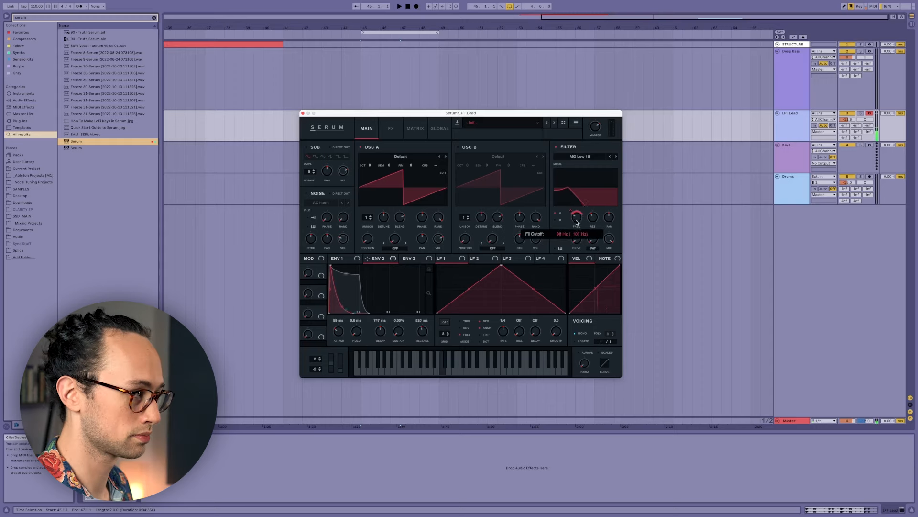
Balance the filter's cutoff with its Env 2 modulation amount and raise the filter's resonance.
left_click_drag(576, 221, 576, 215)
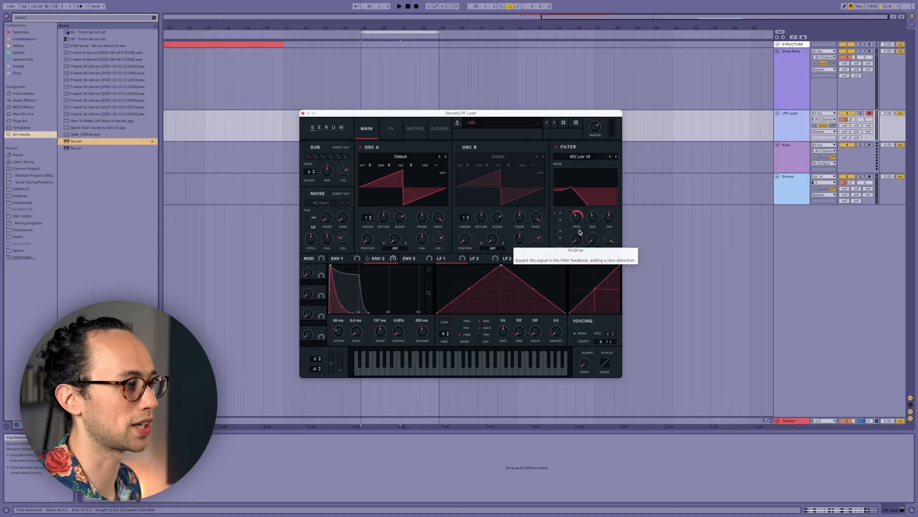
left_click(576, 217)
left_click_drag(576, 218, 576, 222)
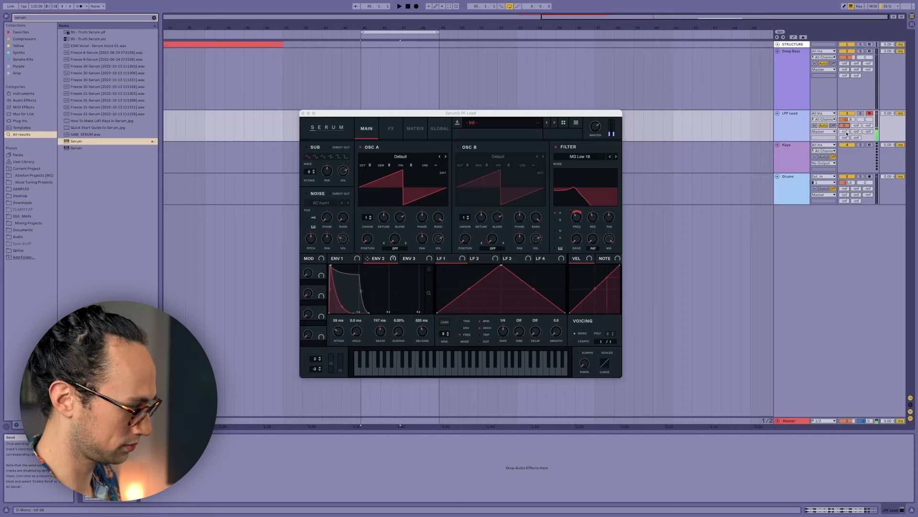
left_click(593, 224)
left_click_drag(592, 223, 592, 222)
mouse_move(580, 222)
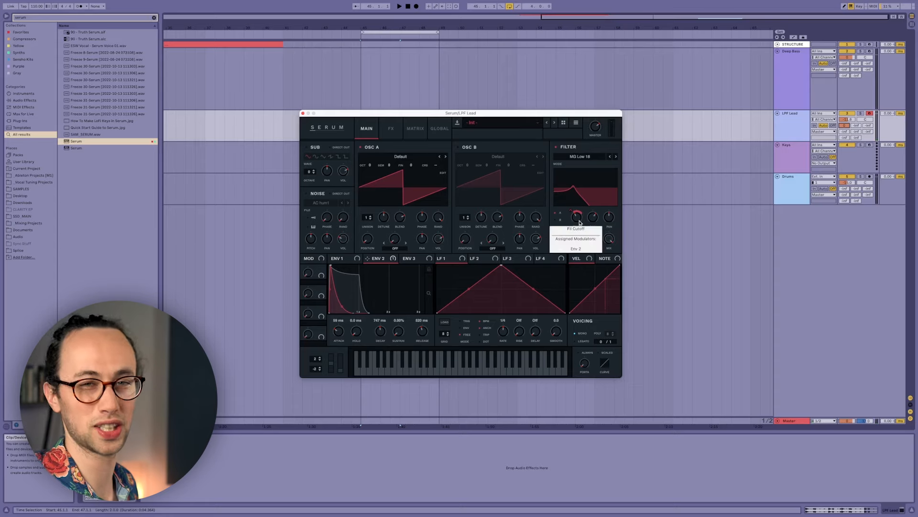